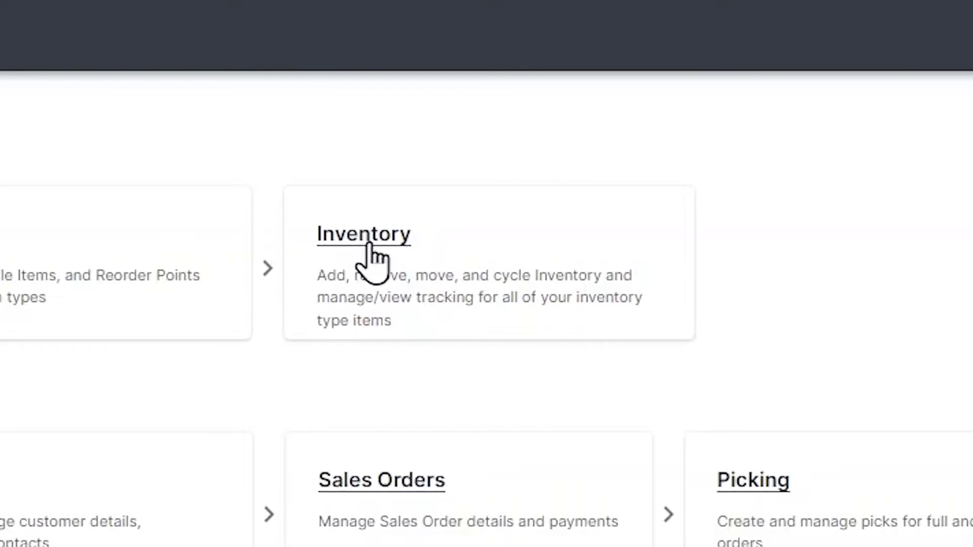
# - Open item ACW03 from the inventory table and list its incoming orders (PO 1000, 1001, 1009)
pyautogui.click(370, 246)
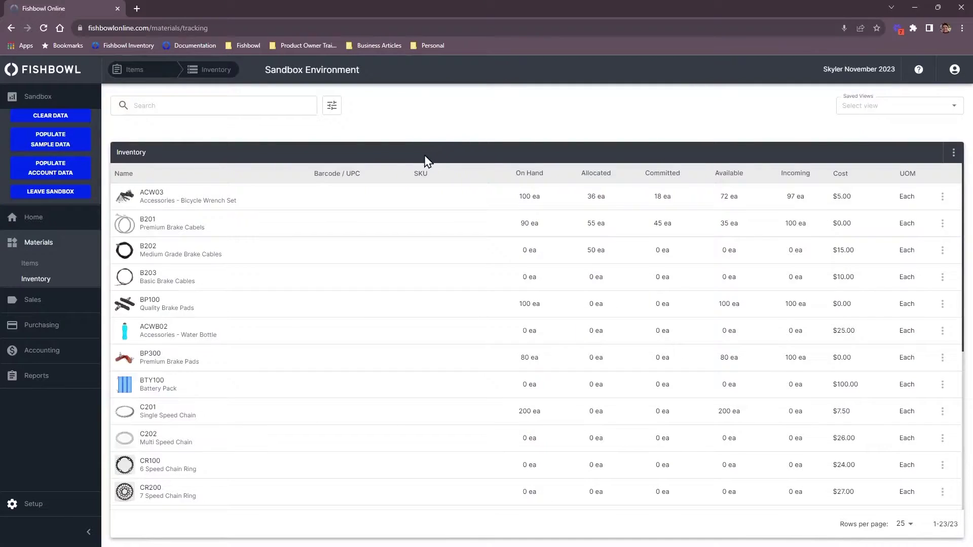
pyautogui.click(237, 200)
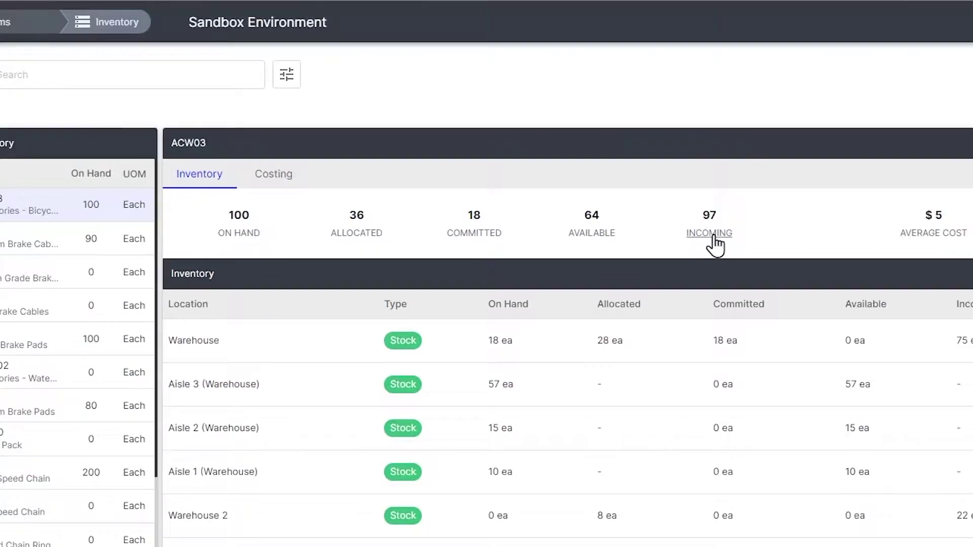
pyautogui.click(877, 275)
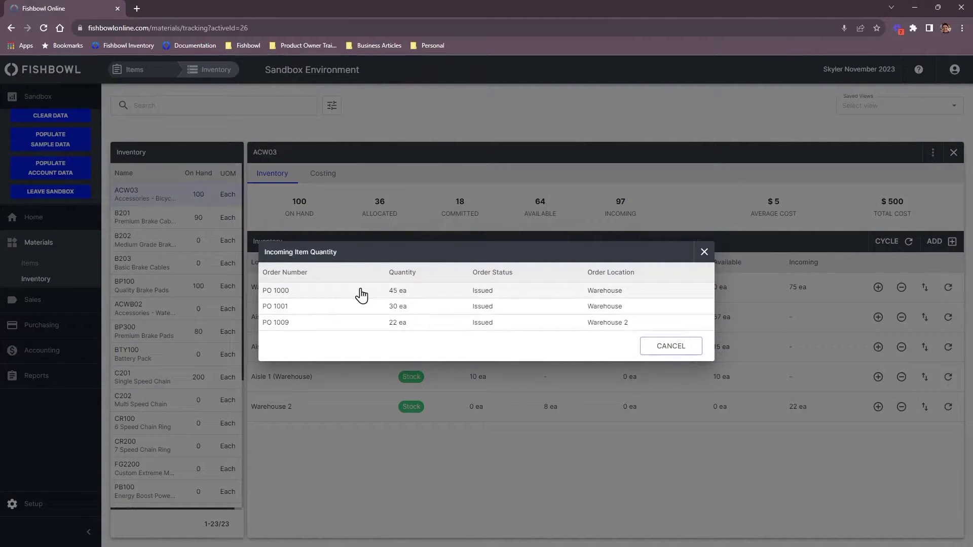
# - Open PO 1009, then view vendor A&B Distribution's items C201, CK100 and SP100
pyautogui.click(301, 329)
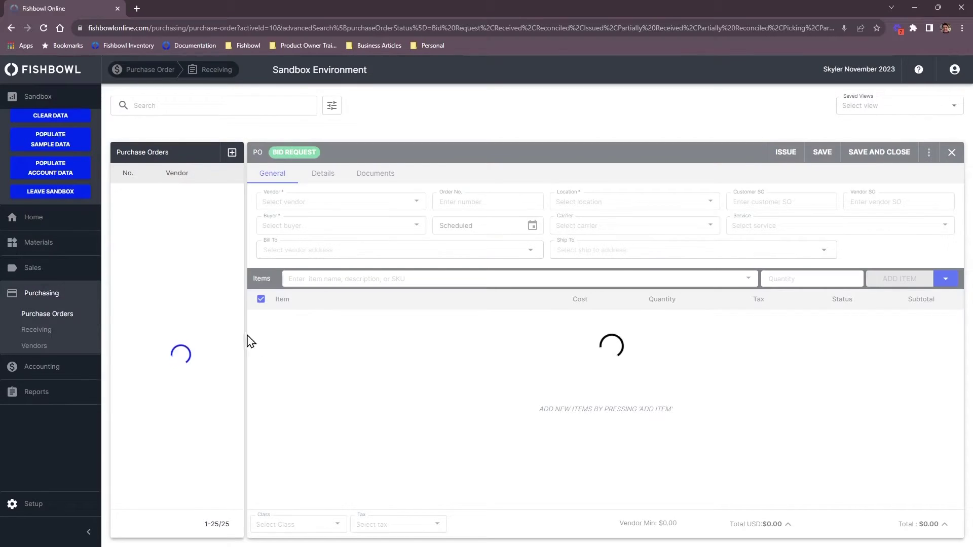
pyautogui.click(40, 348)
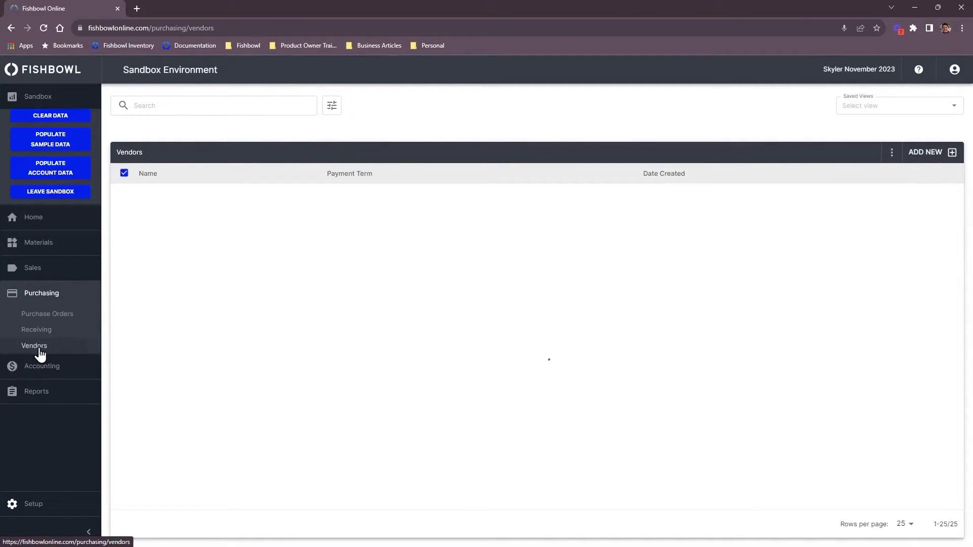
pyautogui.click(229, 274)
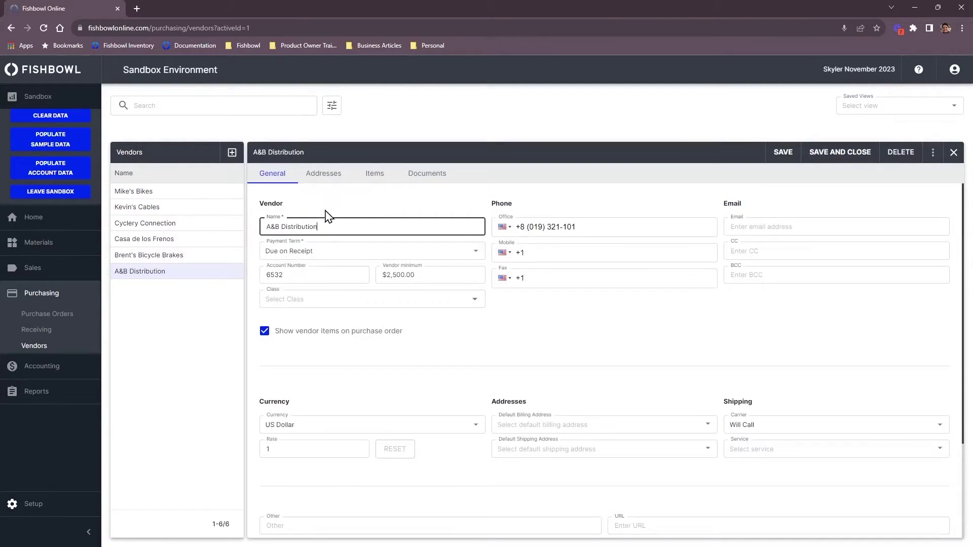
pyautogui.click(374, 175)
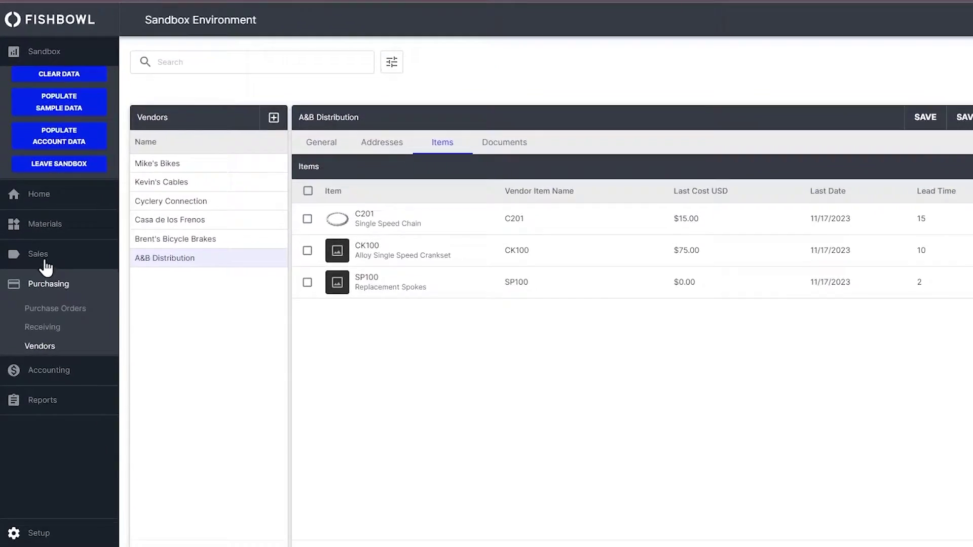
pyautogui.click(46, 258)
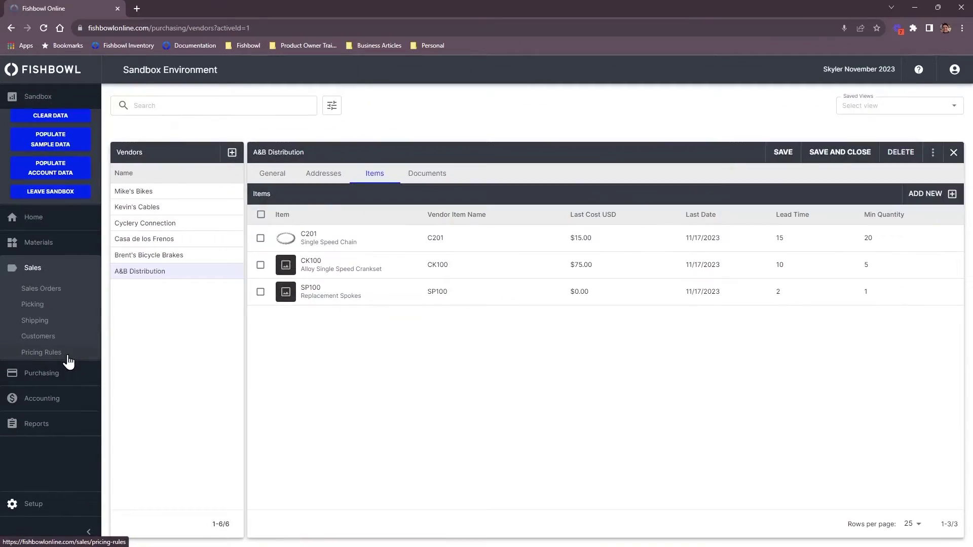
# - Expand Integrations to show the market with QuickBooks, Xero, Sellware, ShipStation and Shippo
pyautogui.click(48, 284)
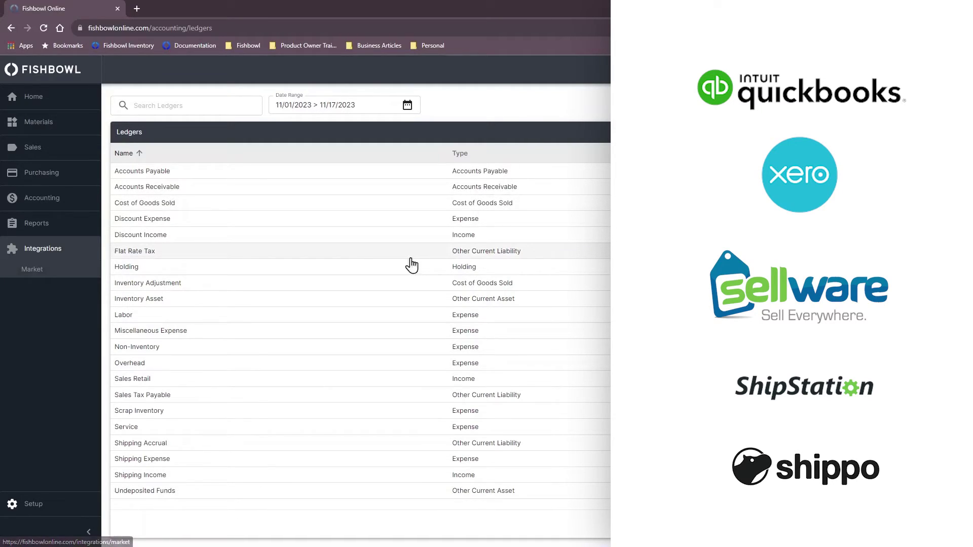
# - Turn on the sandbox environment from the user menu to show sample ledger balances
pyautogui.click(954, 72)
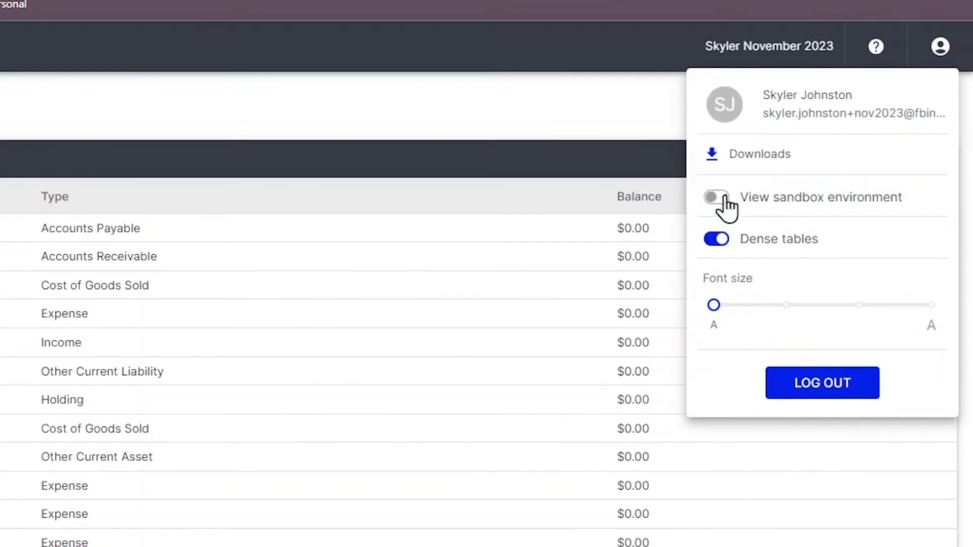
pyautogui.click(717, 198)
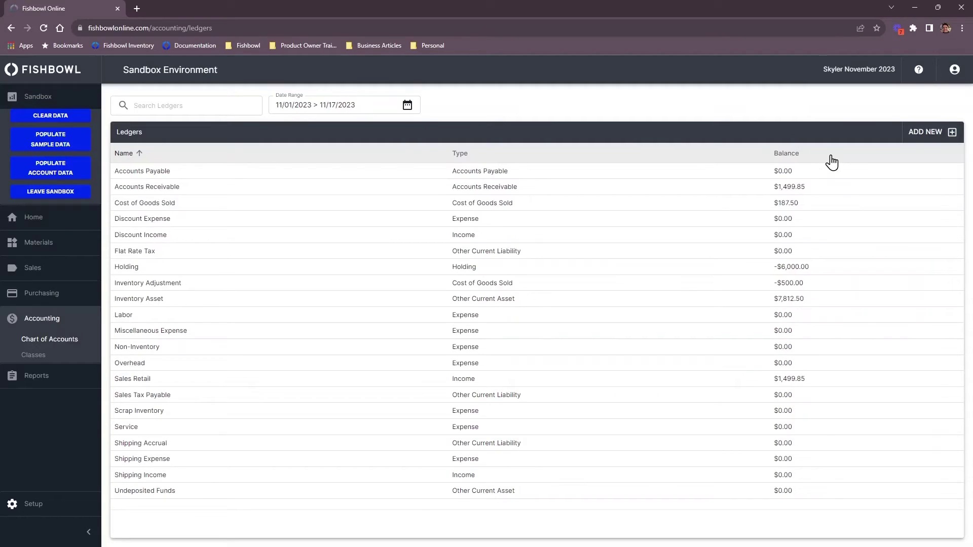